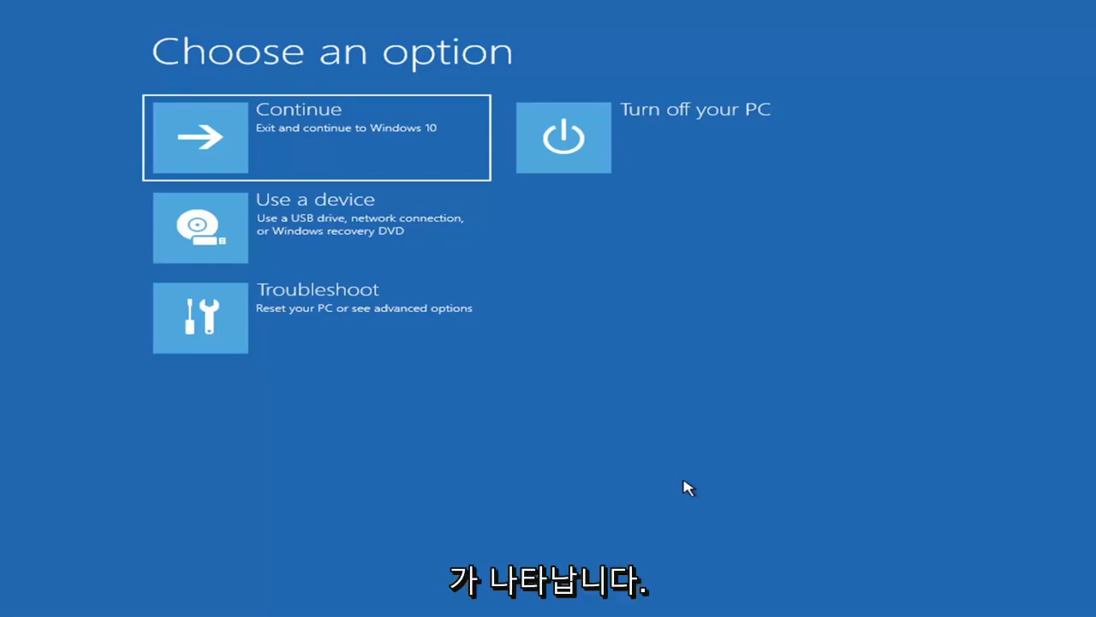
Open the advanced troubleshooting options in the recovery environment and run Startup Repair
{"action": "key", "text": "Down"}
{"action": "key", "text": "Up"}
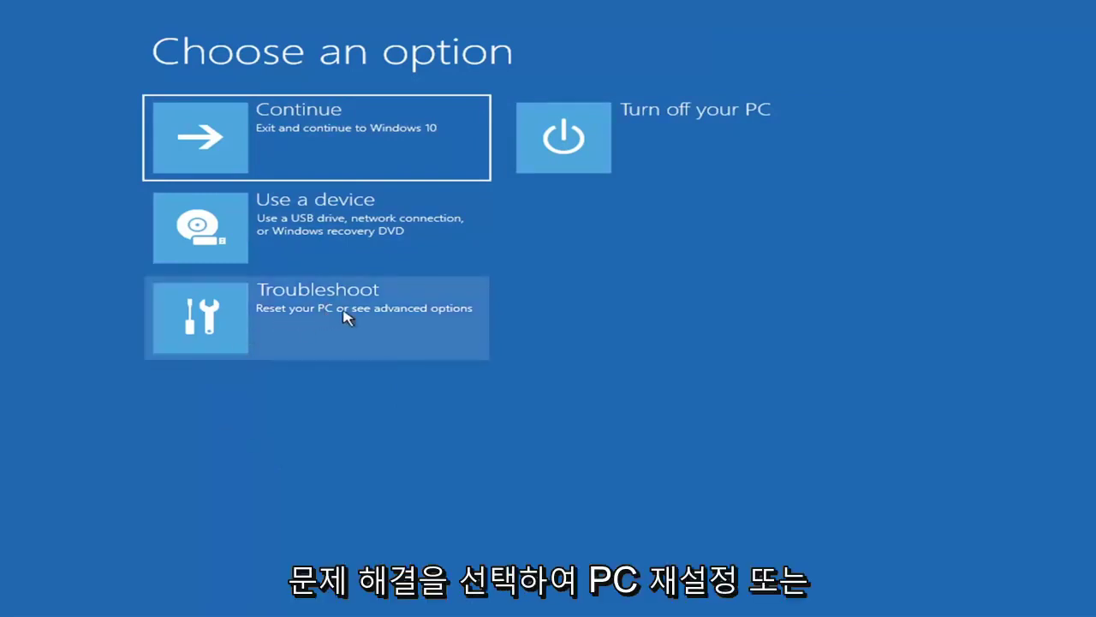
{"action": "left_click", "coordinate": [409, 326]}
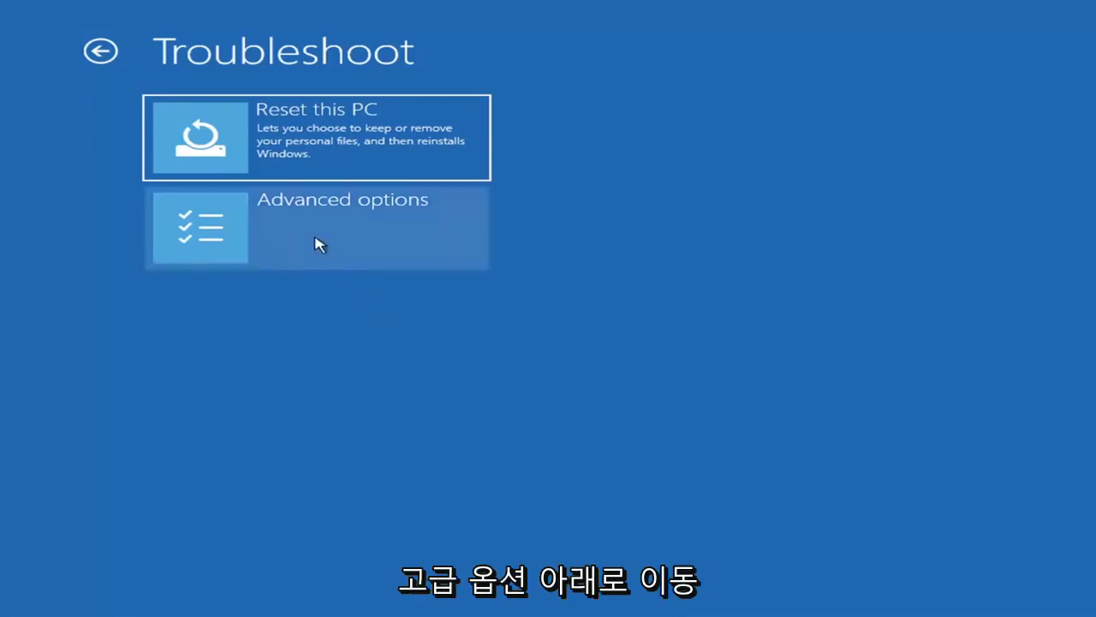
{"action": "left_click", "coordinate": [343, 233]}
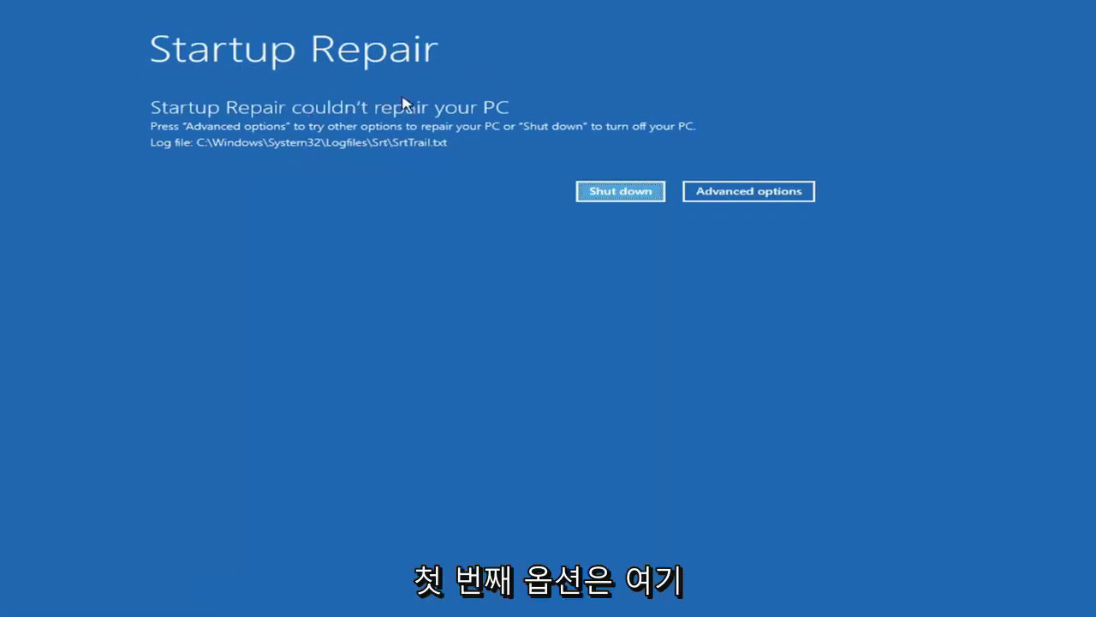
Return to the advanced troubleshooting options and review the Startup Settings and Uninstall Updates pages
{"action": "left_click", "coordinate": [768, 193]}
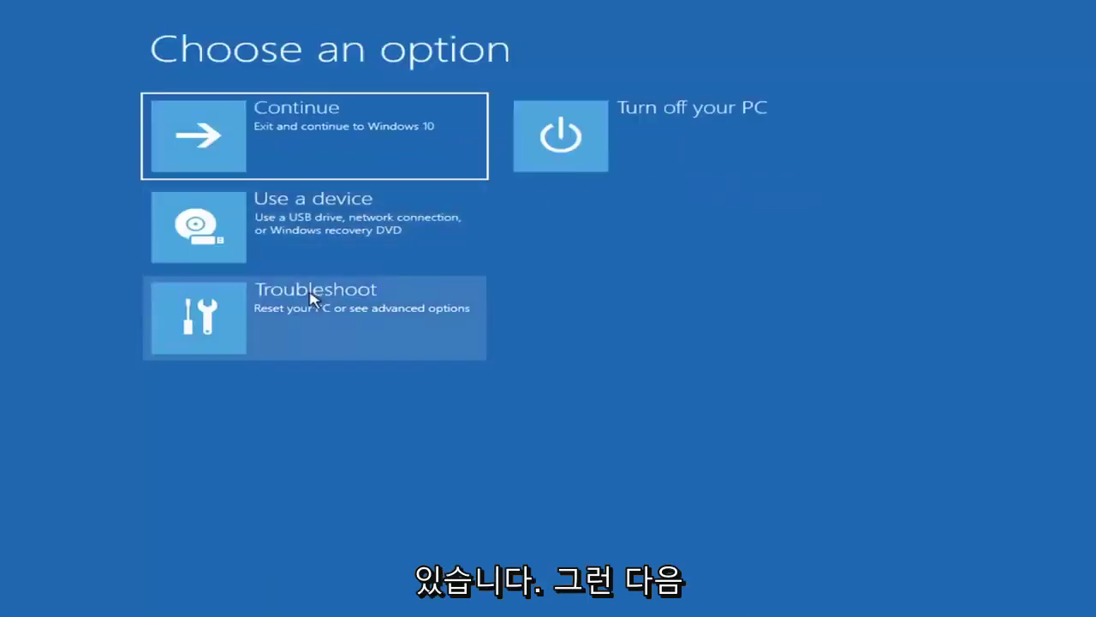
{"action": "left_click", "coordinate": [274, 326]}
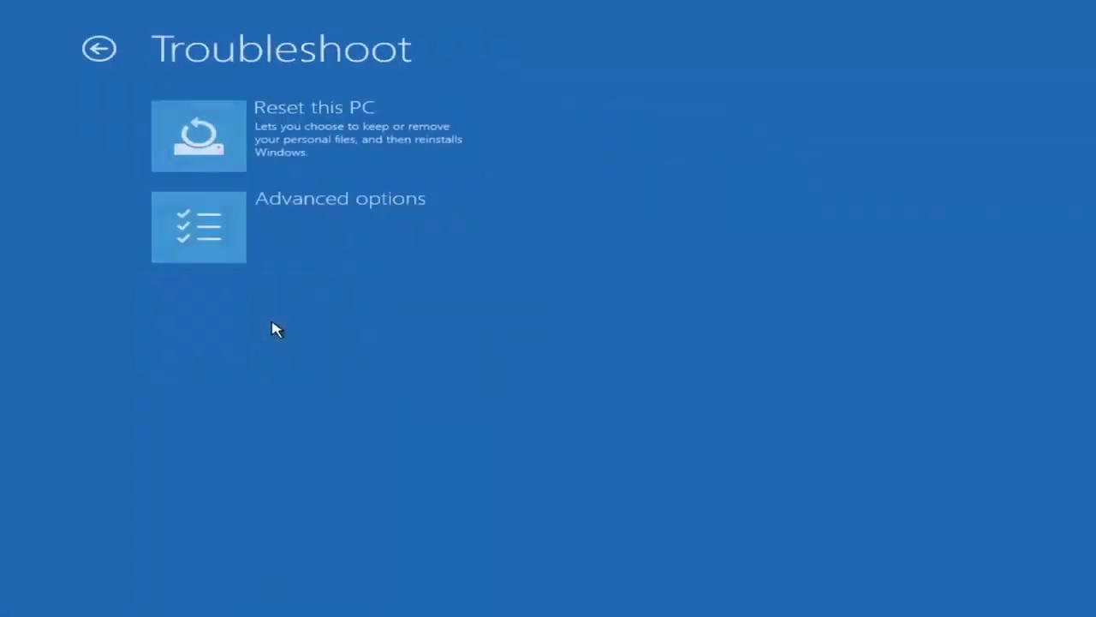
{"action": "left_click", "coordinate": [285, 240]}
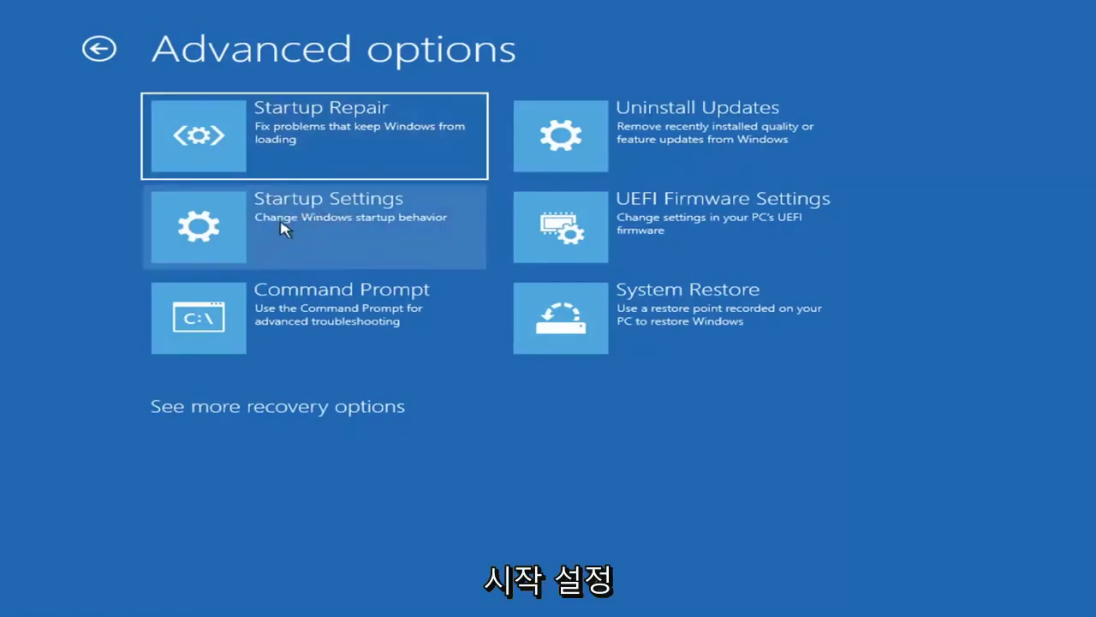
{"action": "left_click", "coordinate": [283, 228]}
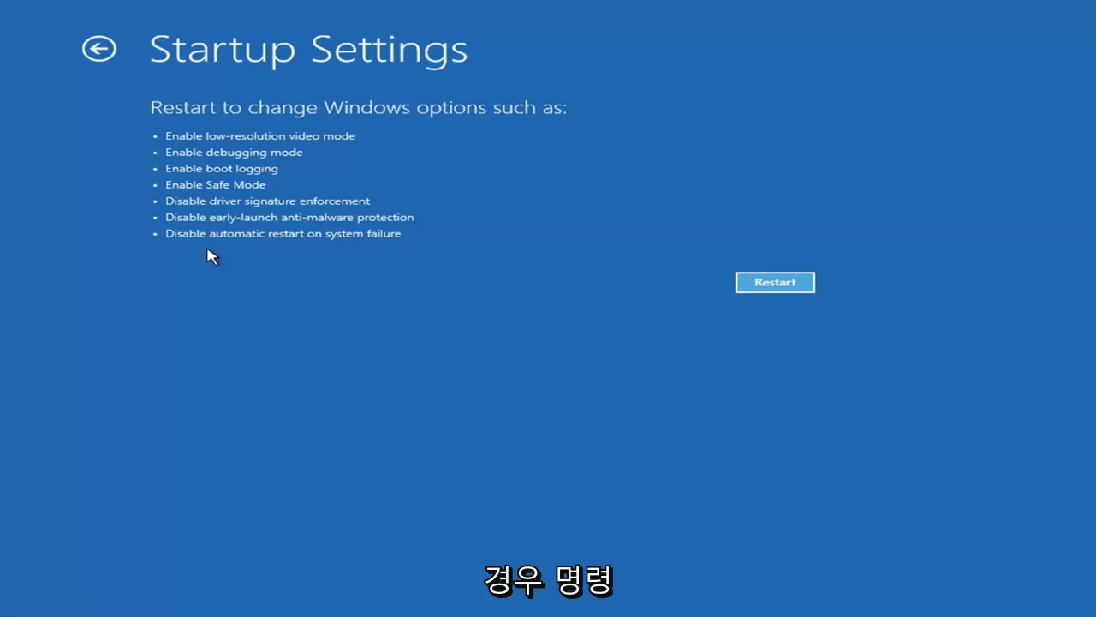
{"action": "left_click", "coordinate": [89, 49]}
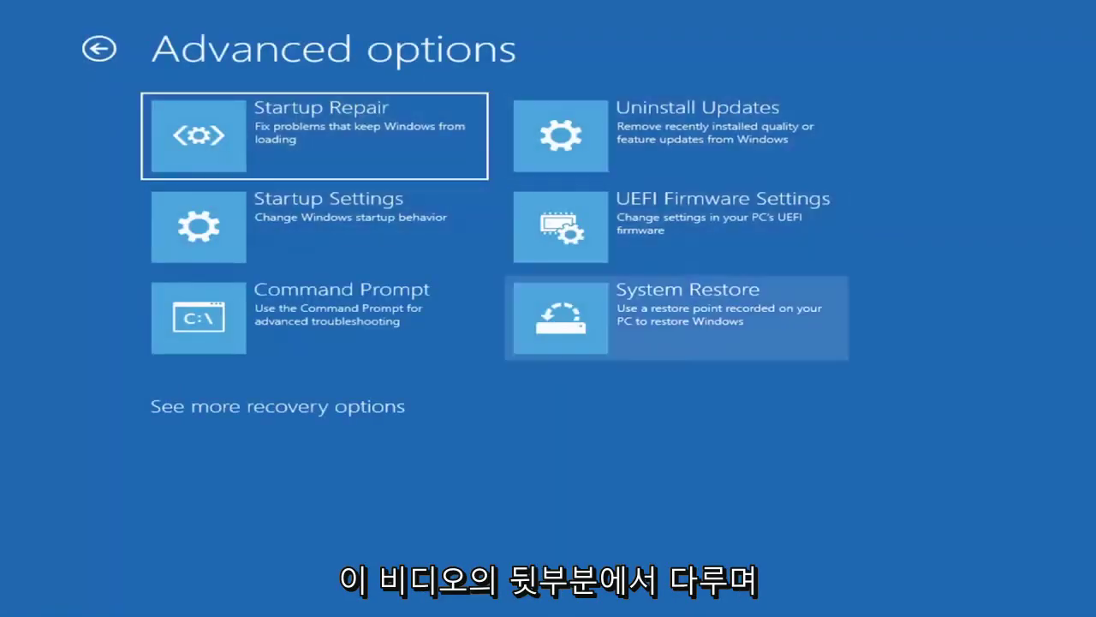
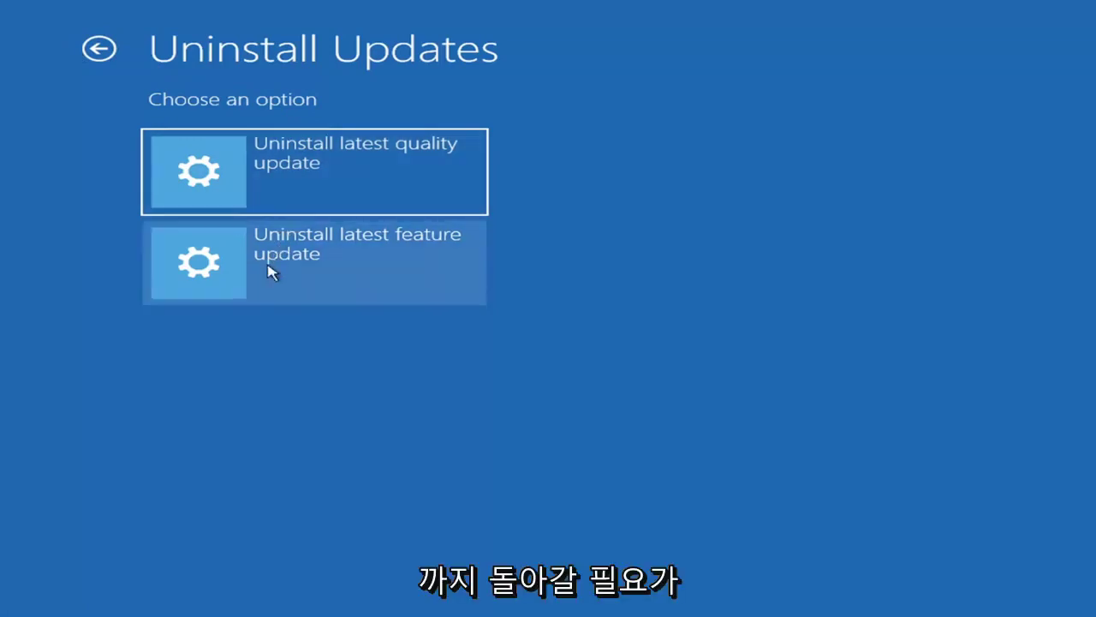
{"action": "left_click", "coordinate": [100, 49]}
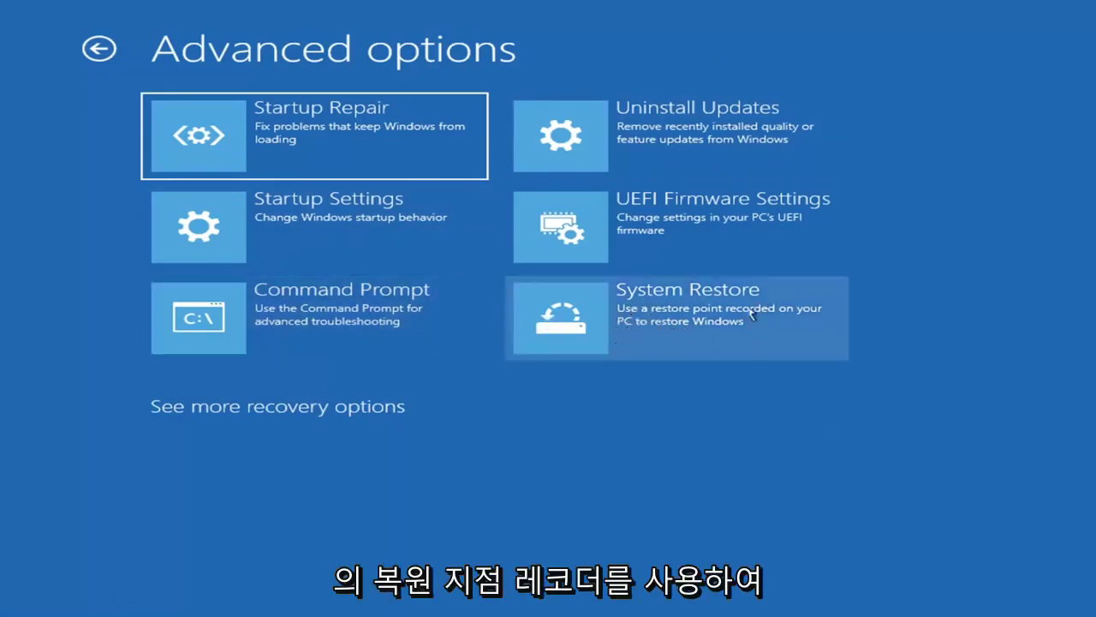
Run System Restore with the 7/9/2021 12:37:05 PM "Before Updates" restore point, restart the computer and dismiss the completion message
{"action": "left_click", "coordinate": [716, 335]}
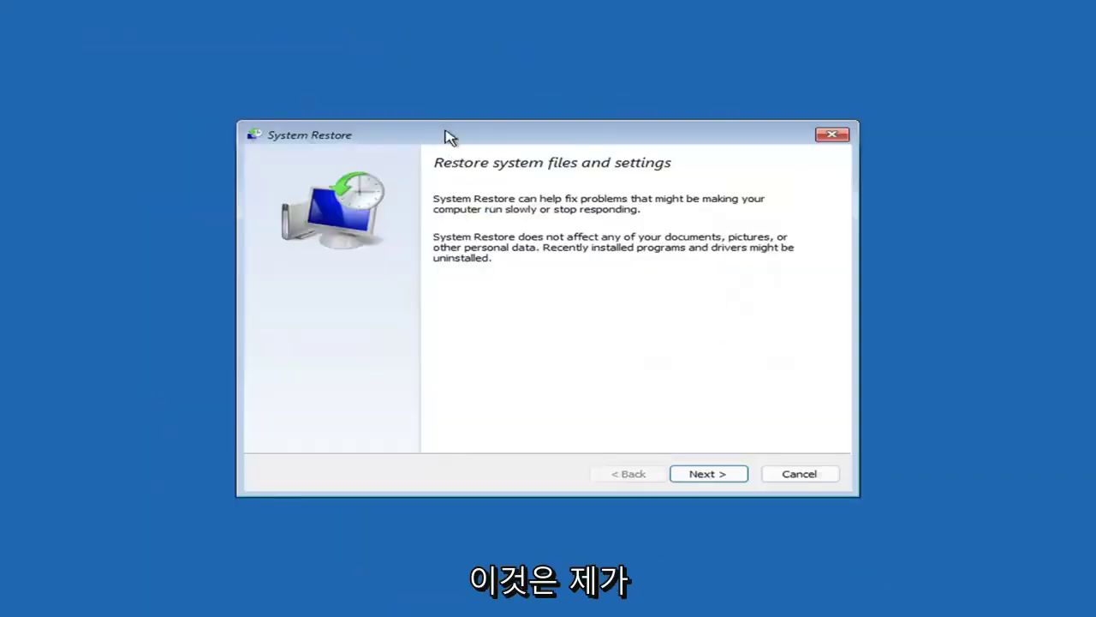
{"action": "left_click", "coordinate": [701, 474]}
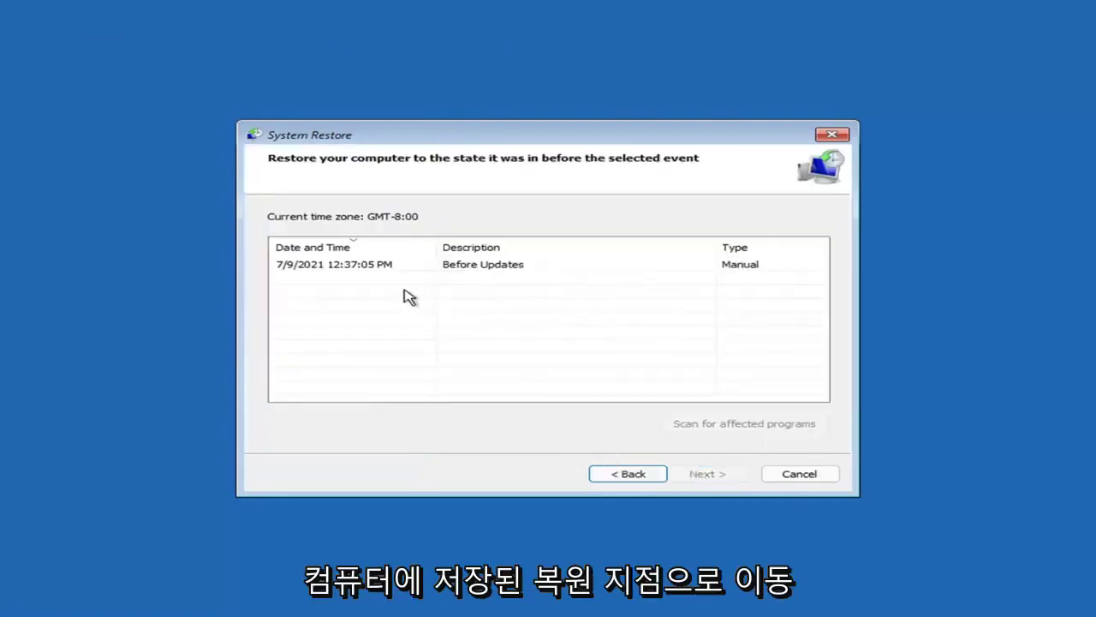
{"action": "left_click", "coordinate": [338, 270]}
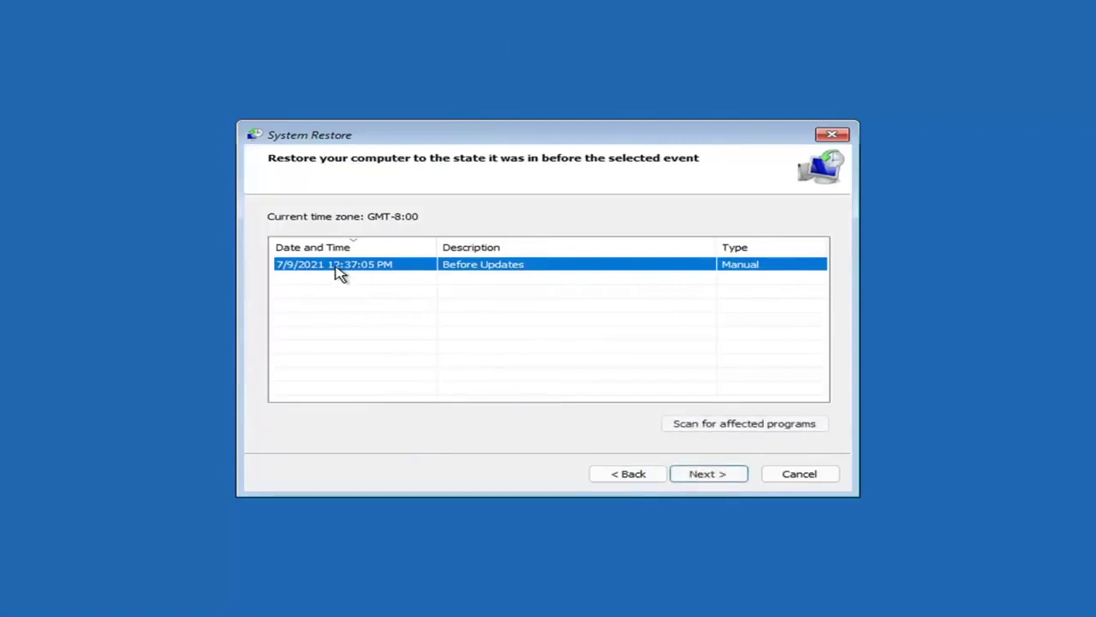
{"action": "left_click", "coordinate": [722, 476]}
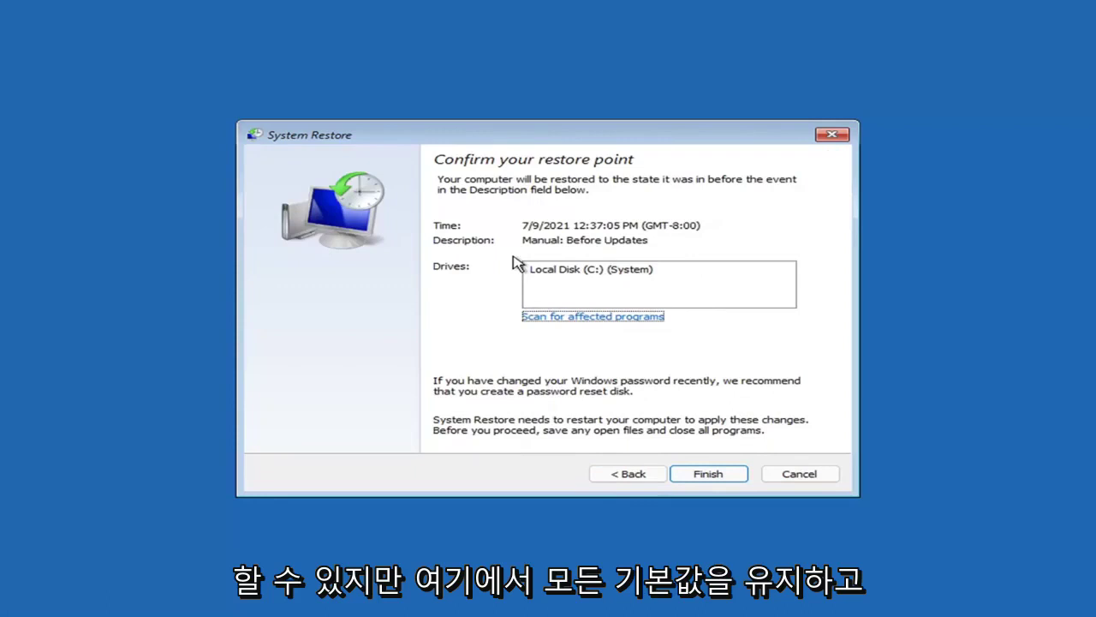
{"action": "left_click", "coordinate": [706, 476]}
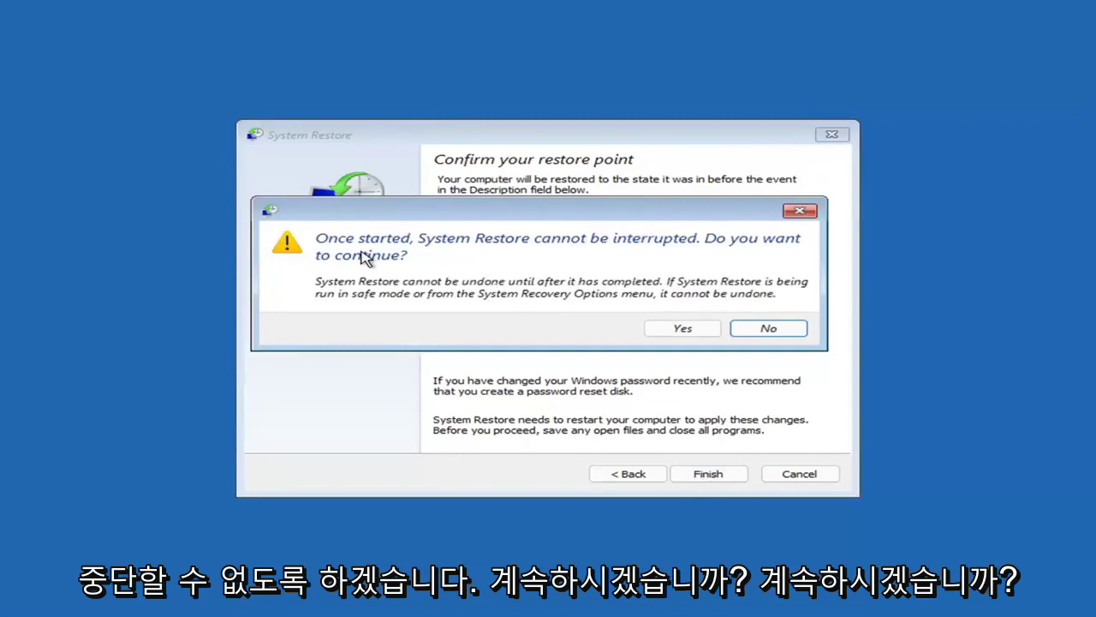
{"action": "left_click", "coordinate": [684, 331]}
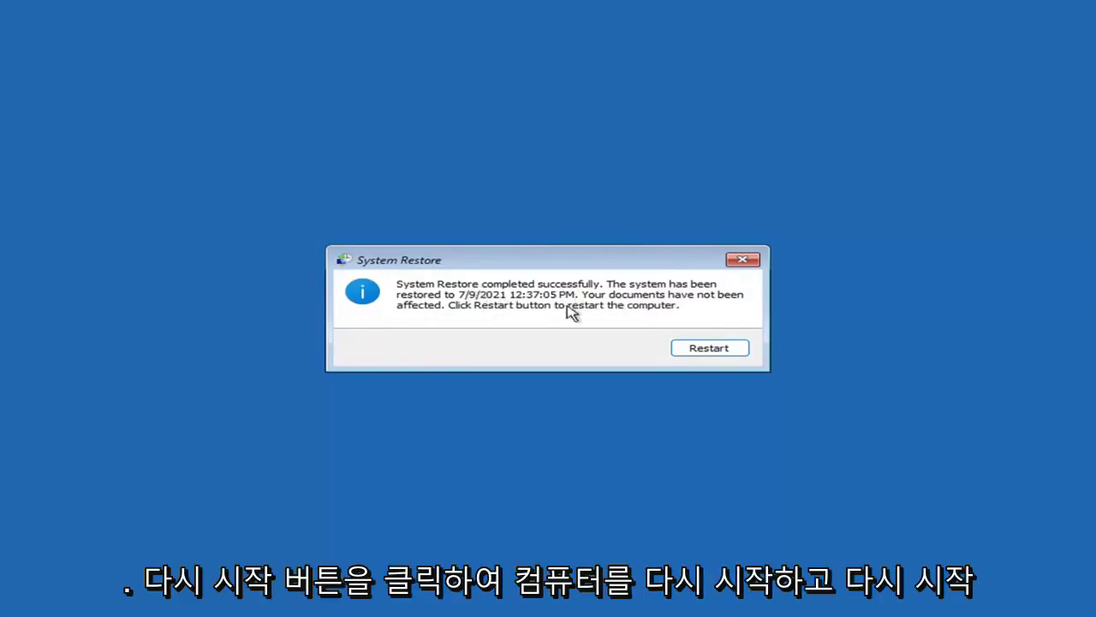
{"action": "left_click", "coordinate": [703, 352]}
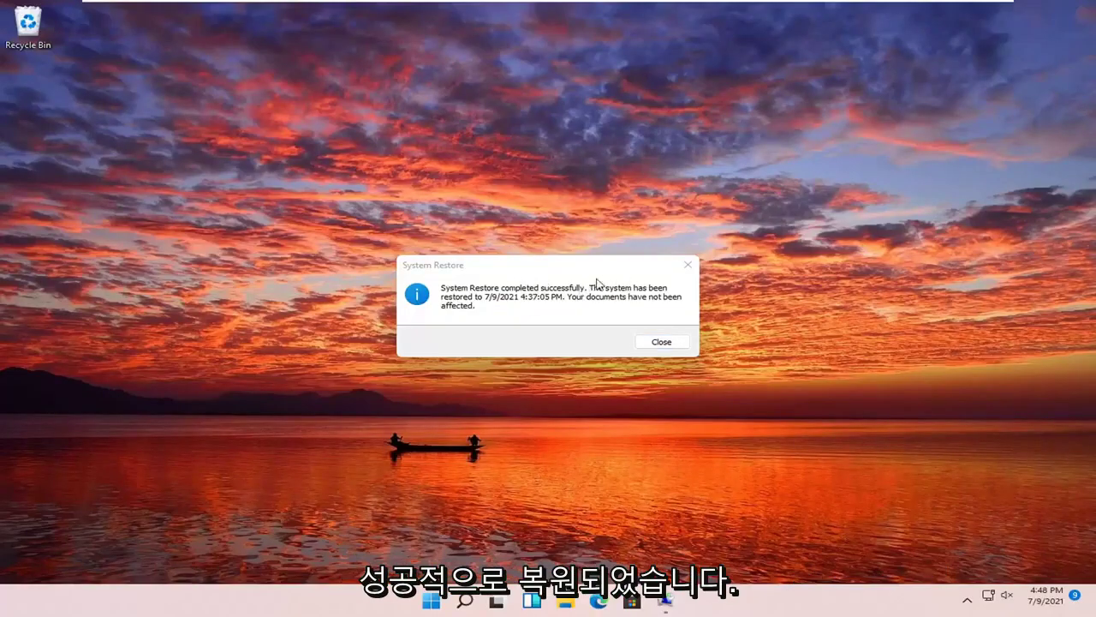
{"action": "left_click", "coordinate": [688, 266]}
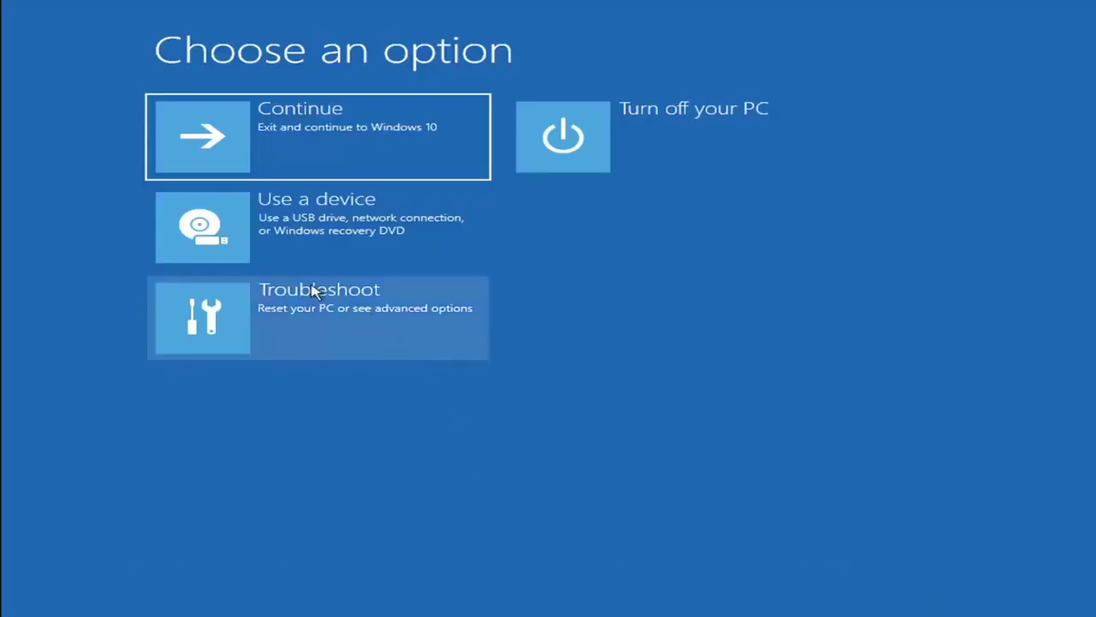
Review the Reset this PC choices for keeping or removing files, and return to the main recovery menu
{"action": "left_click", "coordinate": [320, 325]}
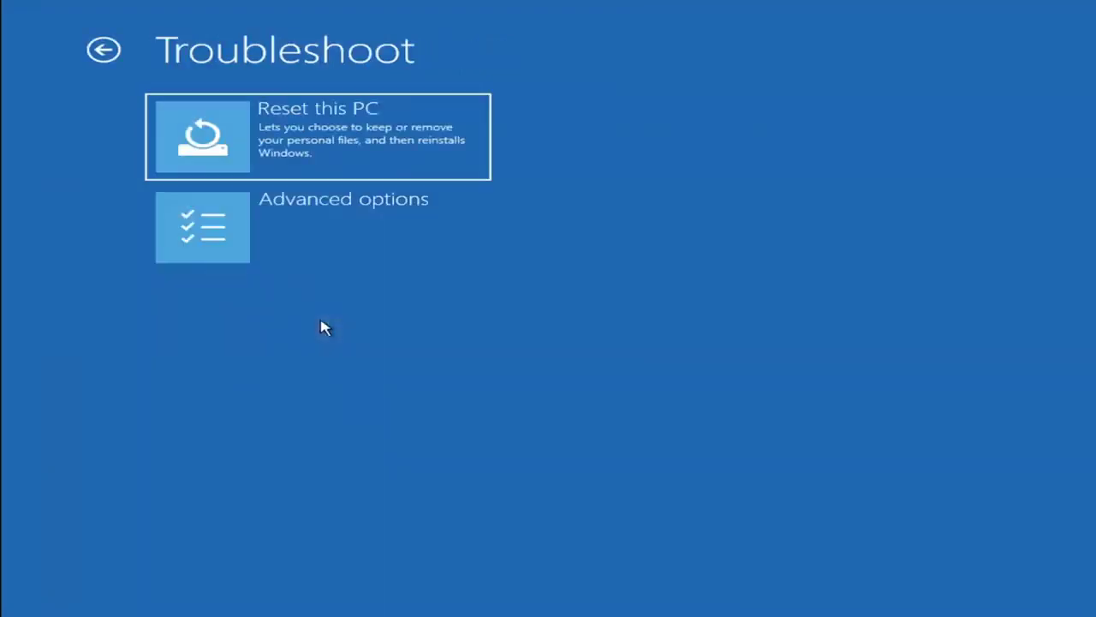
{"action": "left_click", "coordinate": [359, 158]}
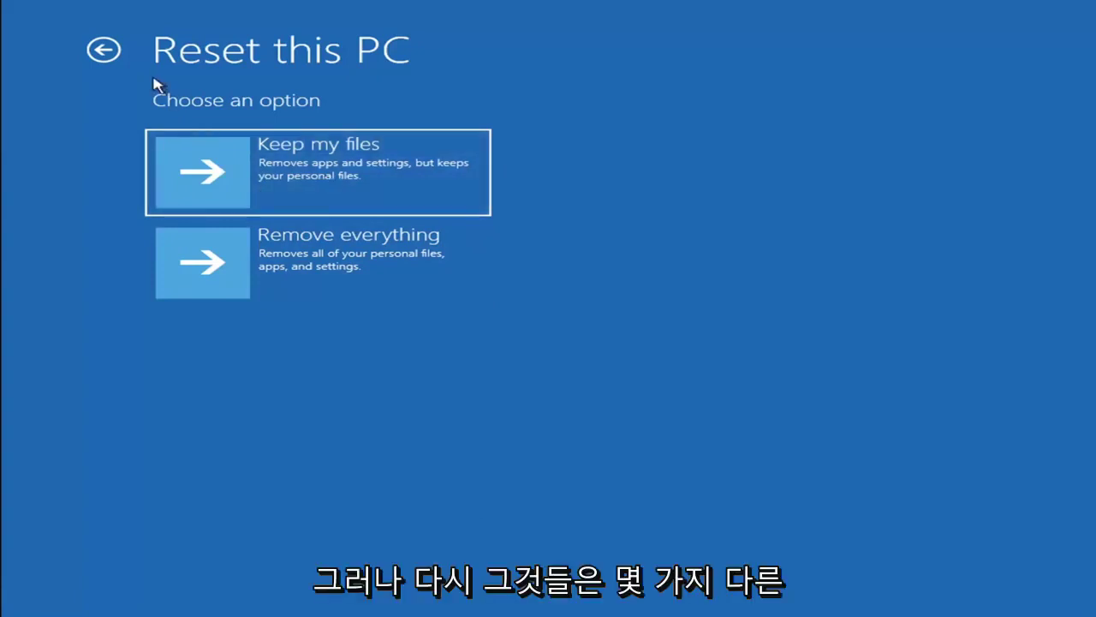
{"action": "left_click", "coordinate": [112, 53]}
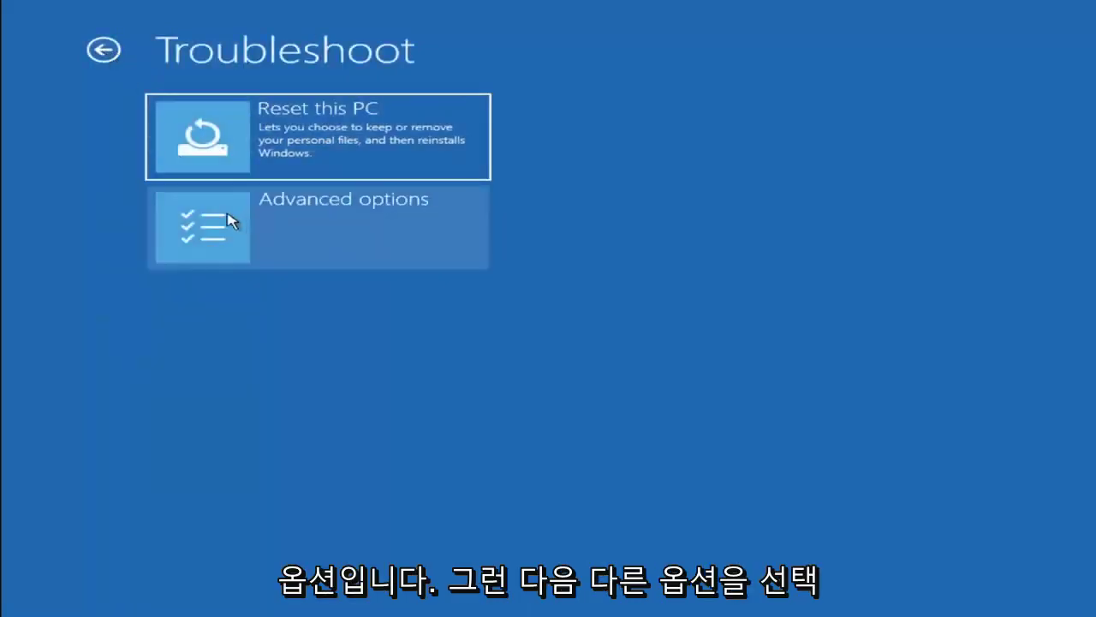
{"action": "left_click", "coordinate": [113, 53]}
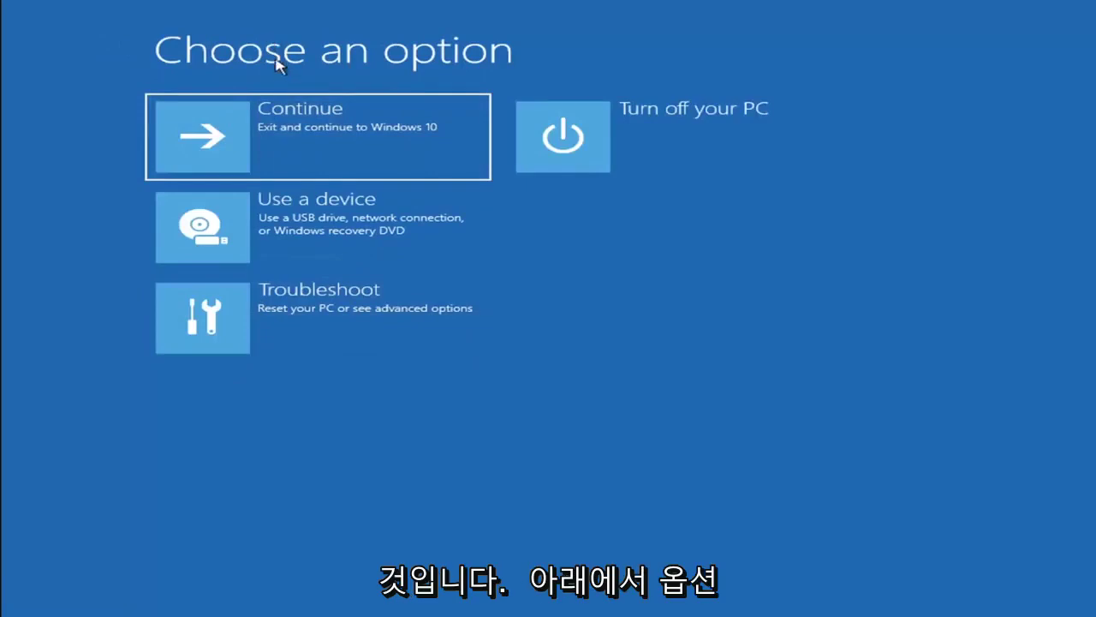
Open Command Prompt from the advanced troubleshooting options and list the root contents of drive C: with dir
{"action": "left_click", "coordinate": [334, 325]}
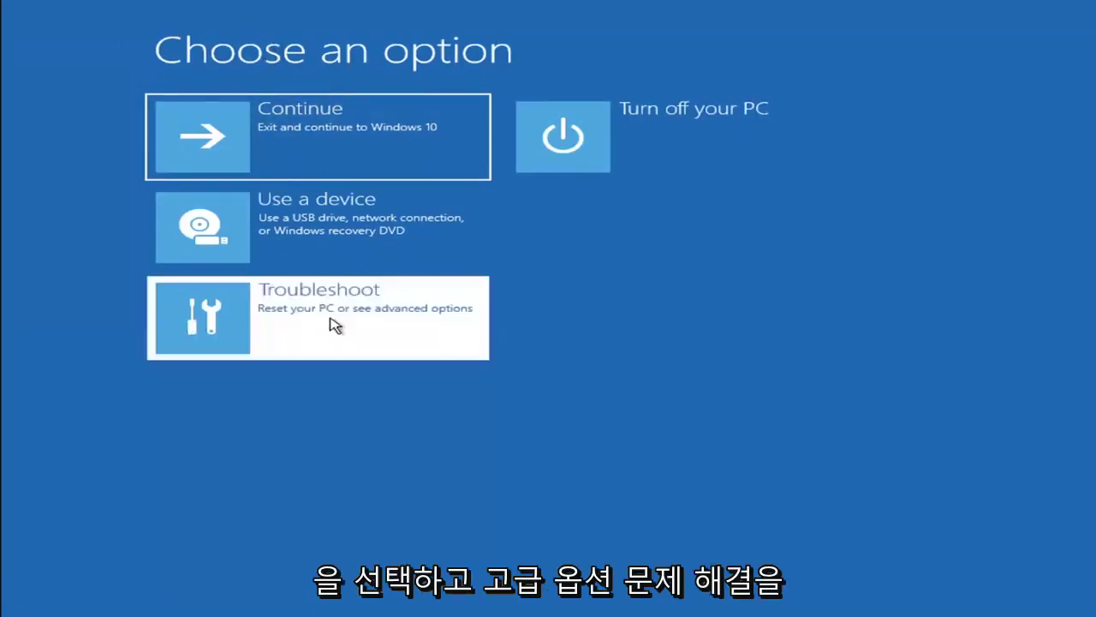
{"action": "left_click", "coordinate": [321, 238]}
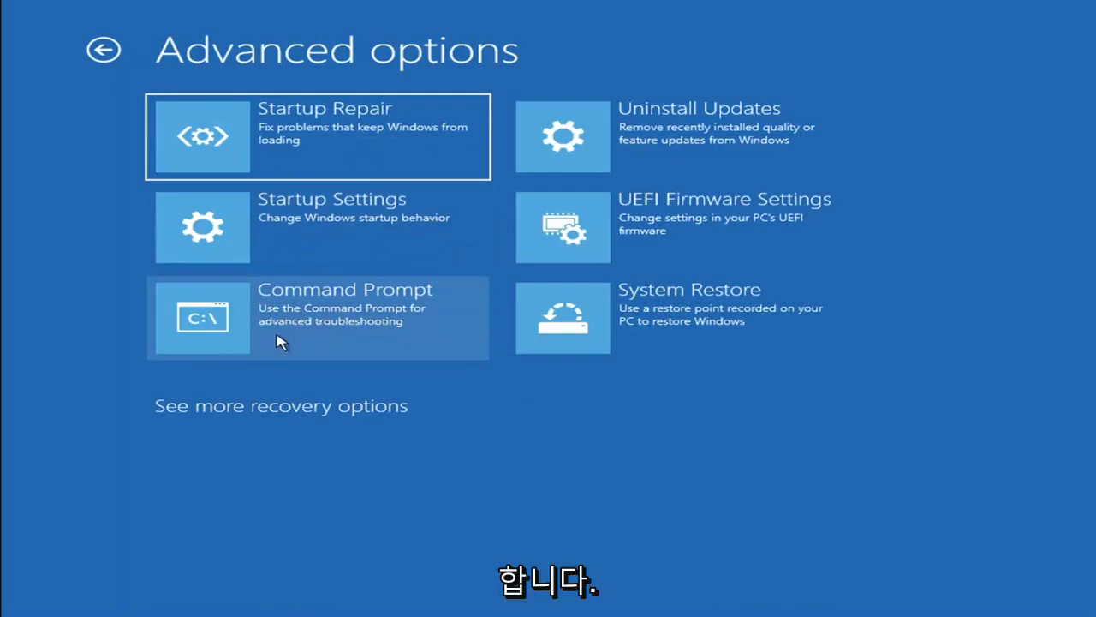
{"action": "left_click", "coordinate": [321, 327]}
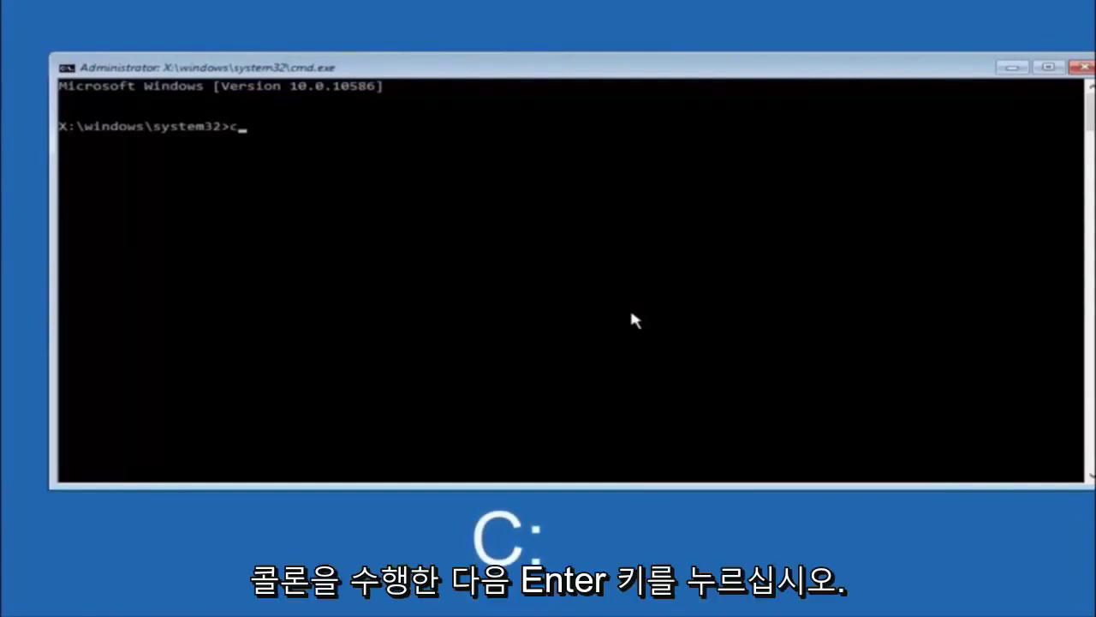
{"action": "key", "text": "Return"}
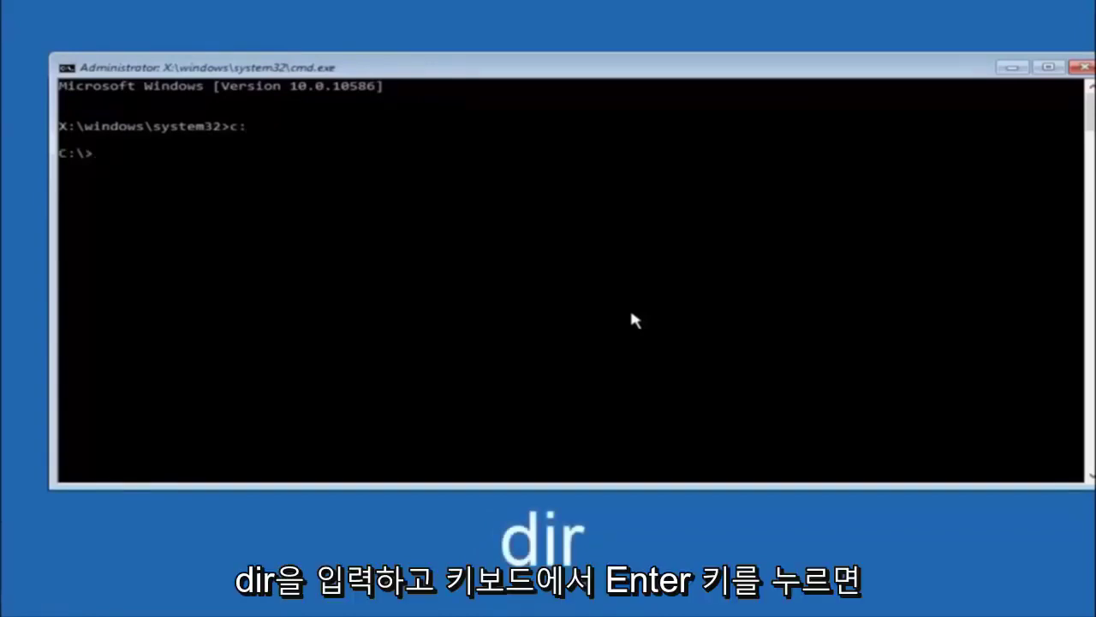
{"action": "type", "text": "dir"}
{"action": "key", "text": "Return"}
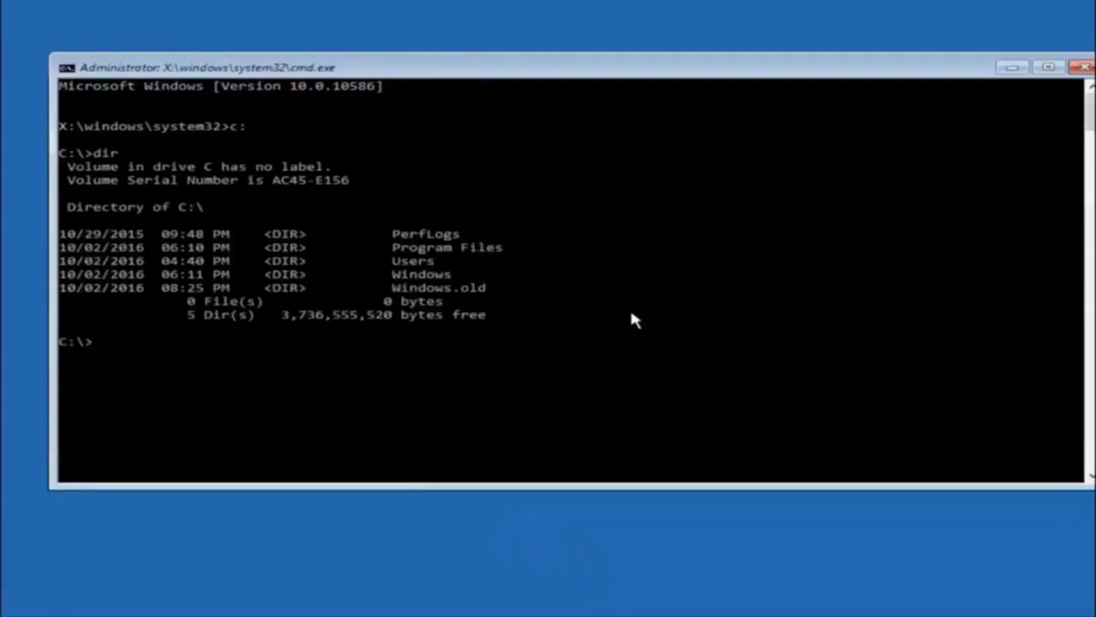
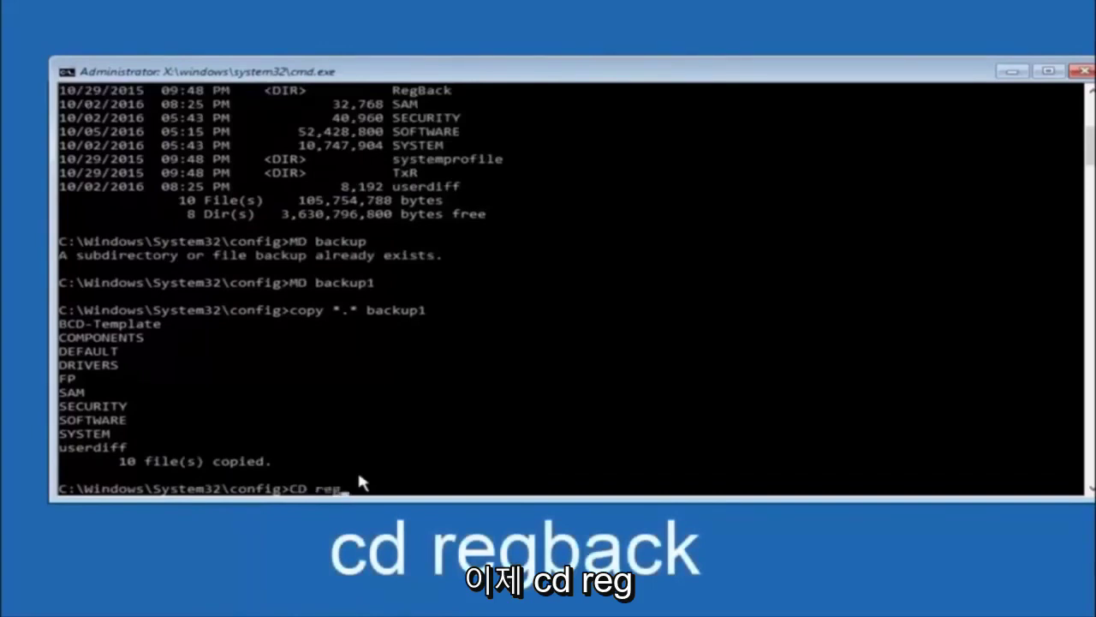
Change to the regback folder inside C:\Windows\System32\config and list its files with dir
{"action": "type", "text": "back"}
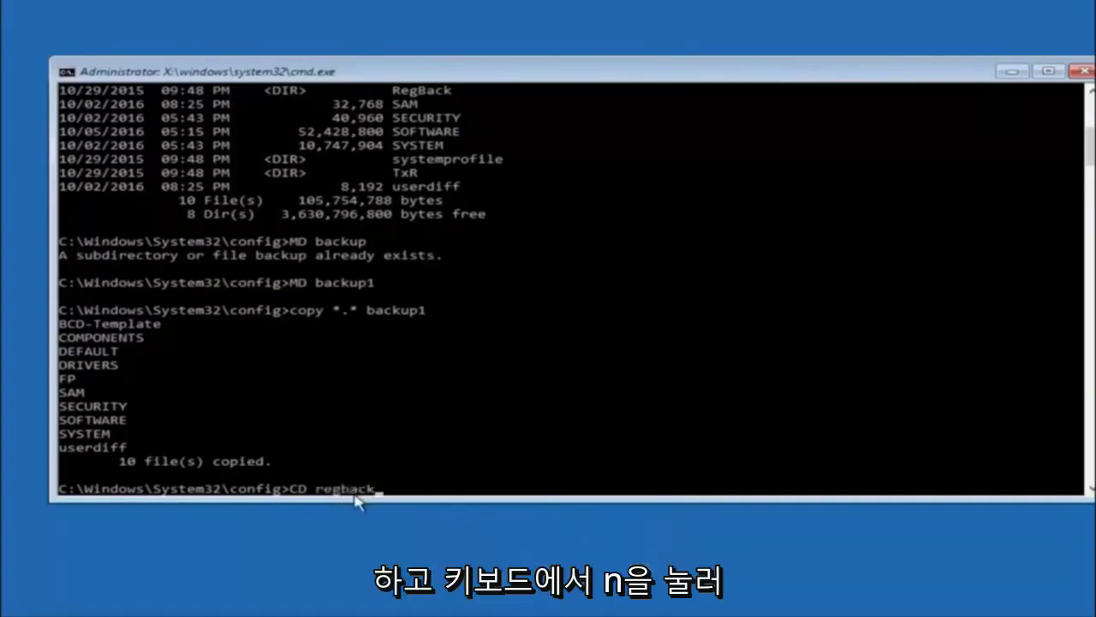
{"action": "key", "text": "Return"}
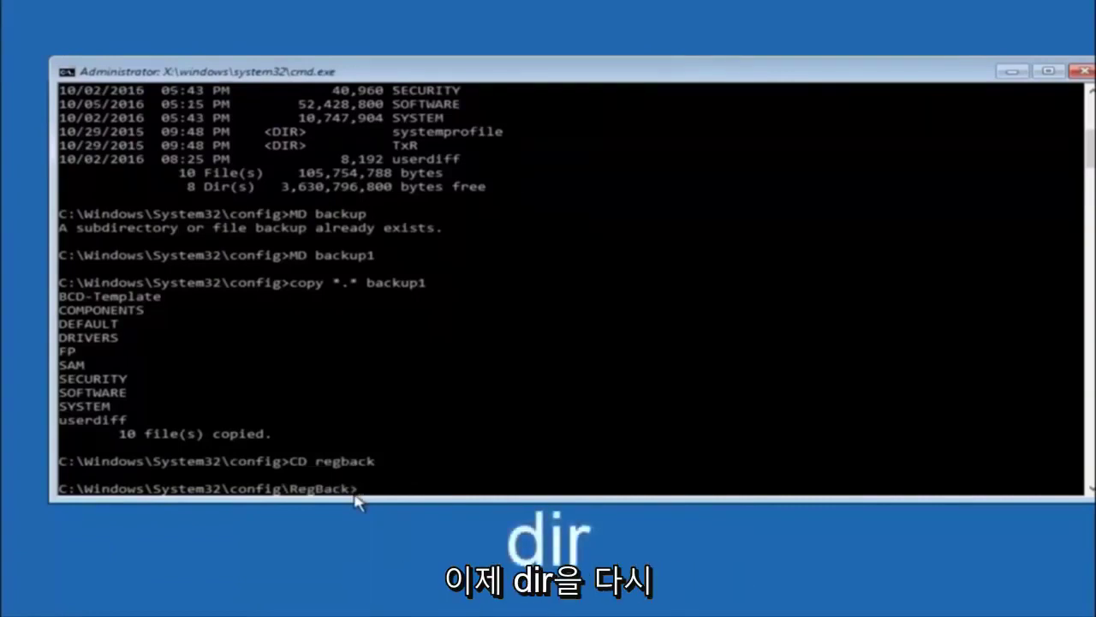
{"action": "type", "text": "dir"}
{"action": "key", "text": "Return"}
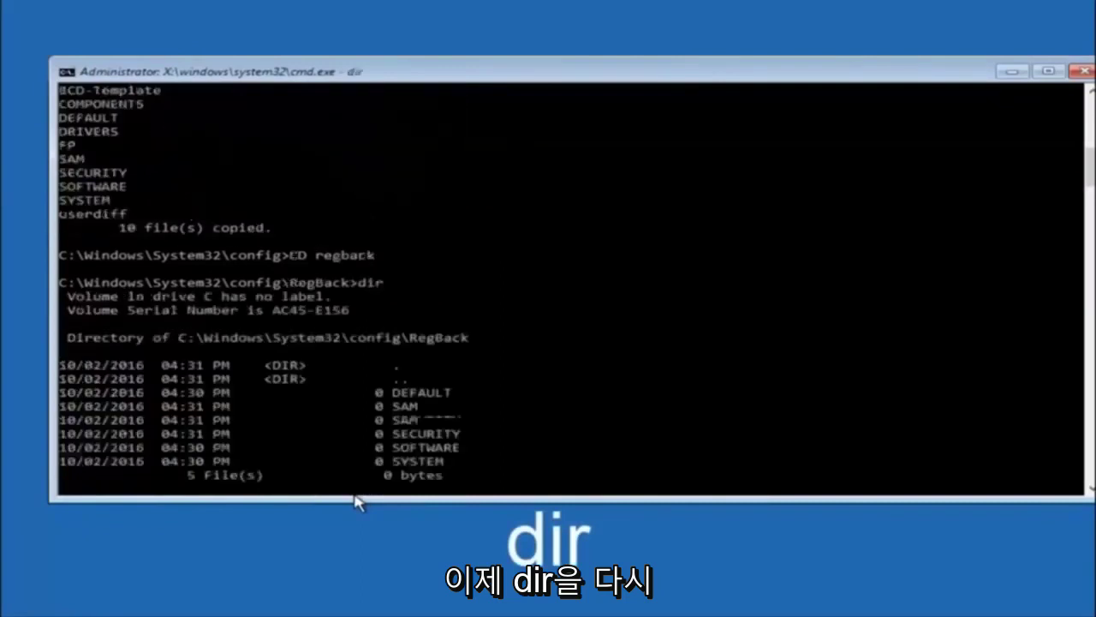
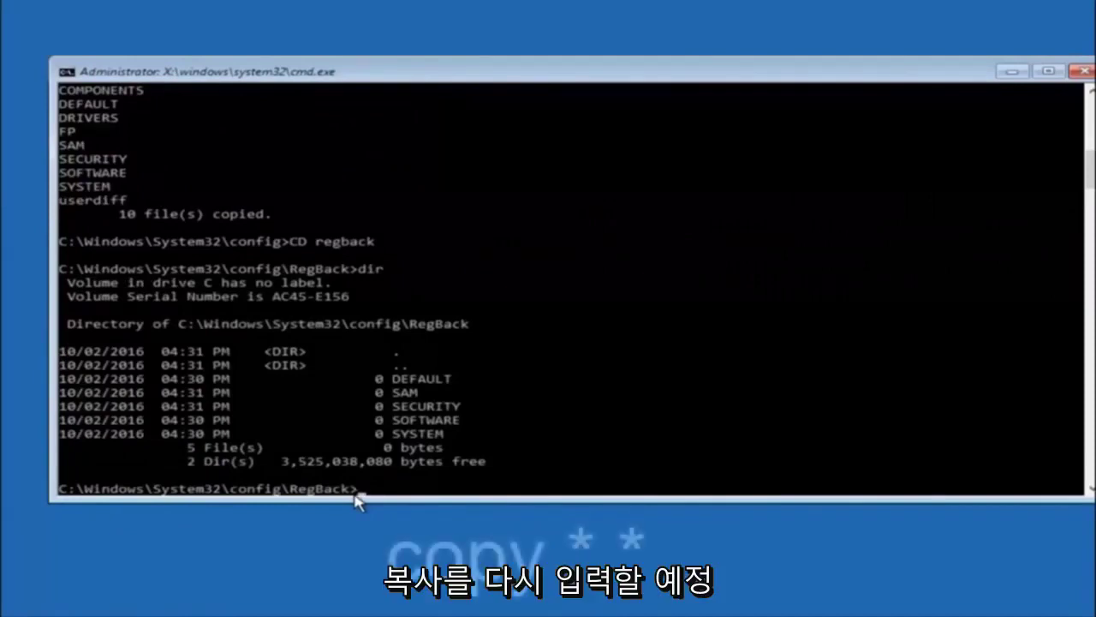
Copy all RegBack files into the parent config folder with "copy *.* ..", answering A to overwrite all existing files
{"action": "type", "text": "copy *.* .."}
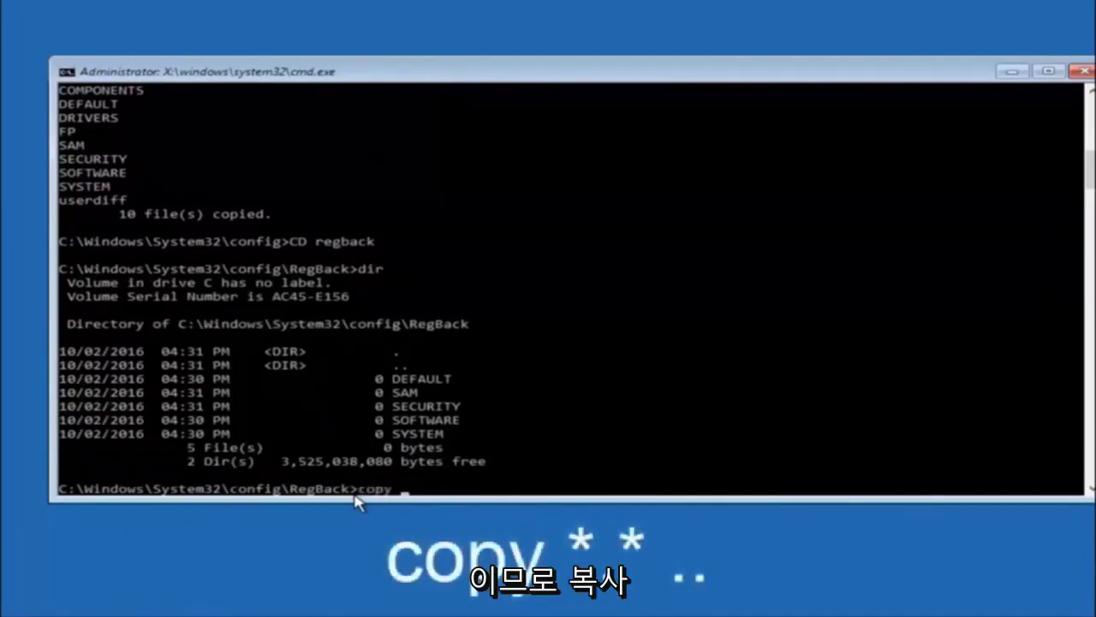
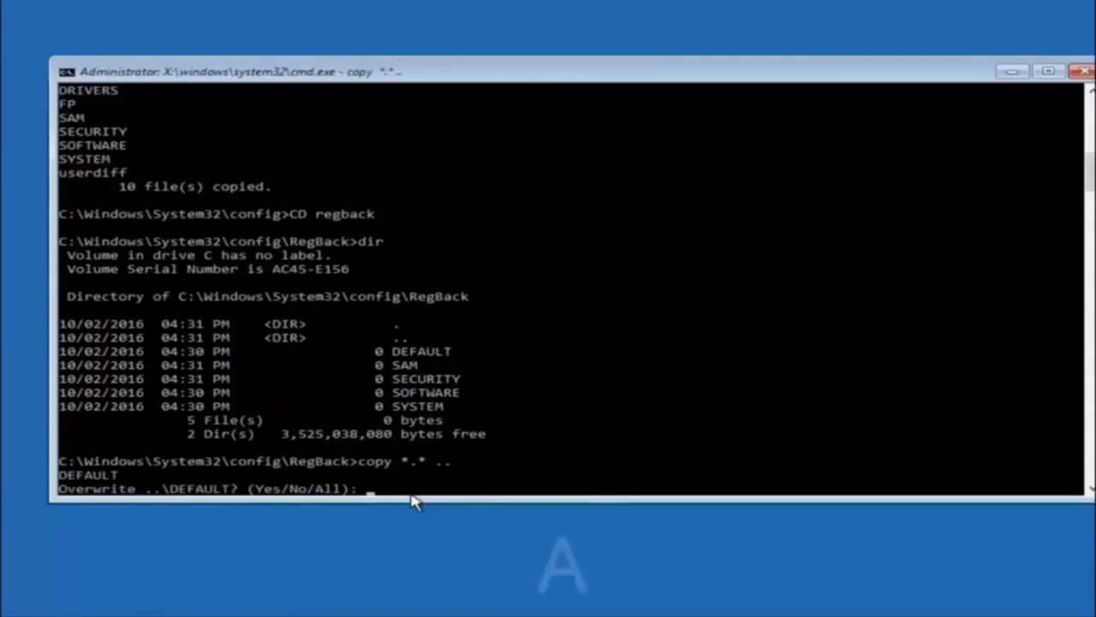
{"action": "type", "text": "A"}
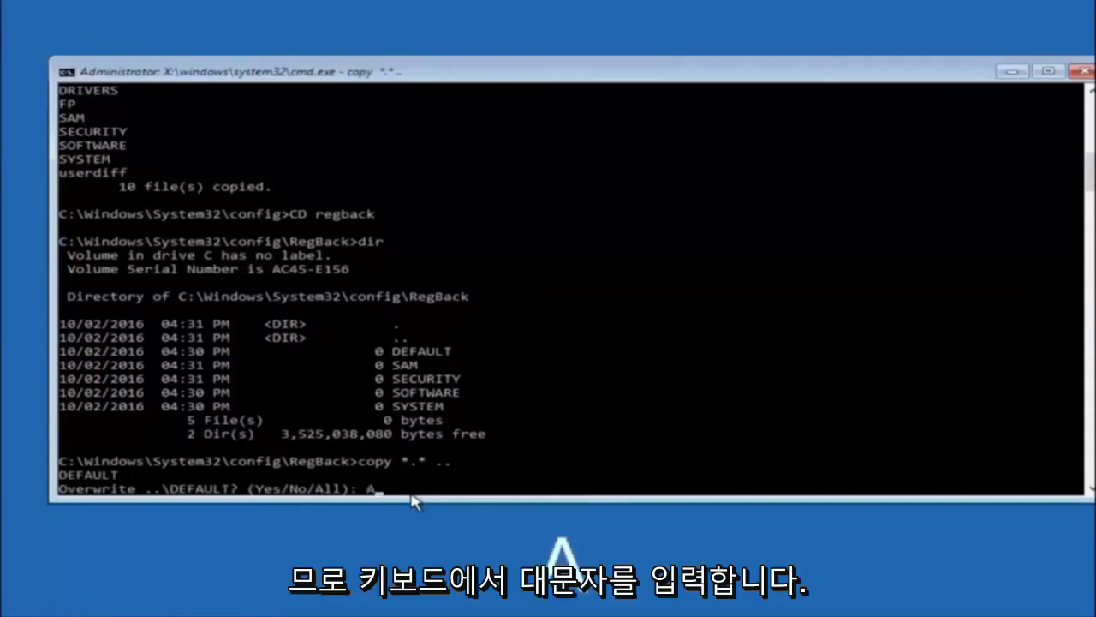
{"action": "key", "text": "Return"}
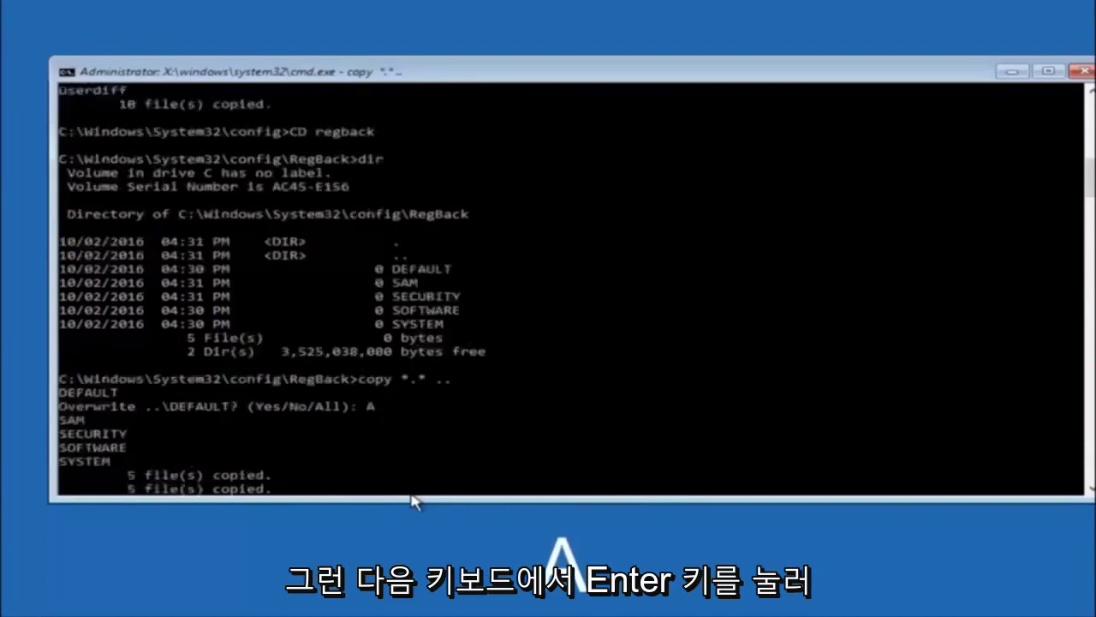